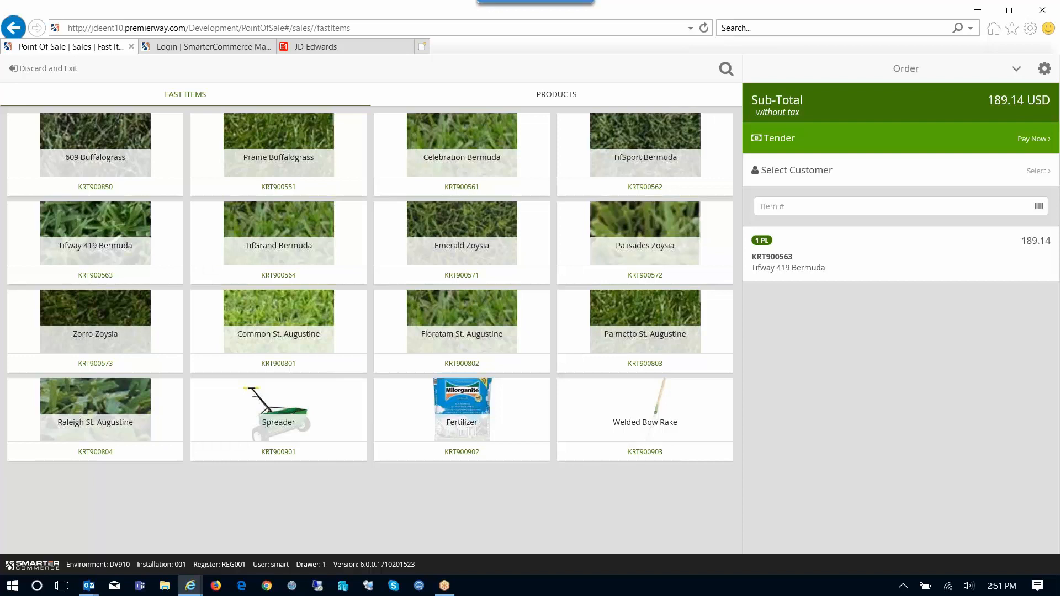
# Add one Fertilizer to the order and swipe its line to reveal Edit and Delete.
pyautogui.click(462, 422)
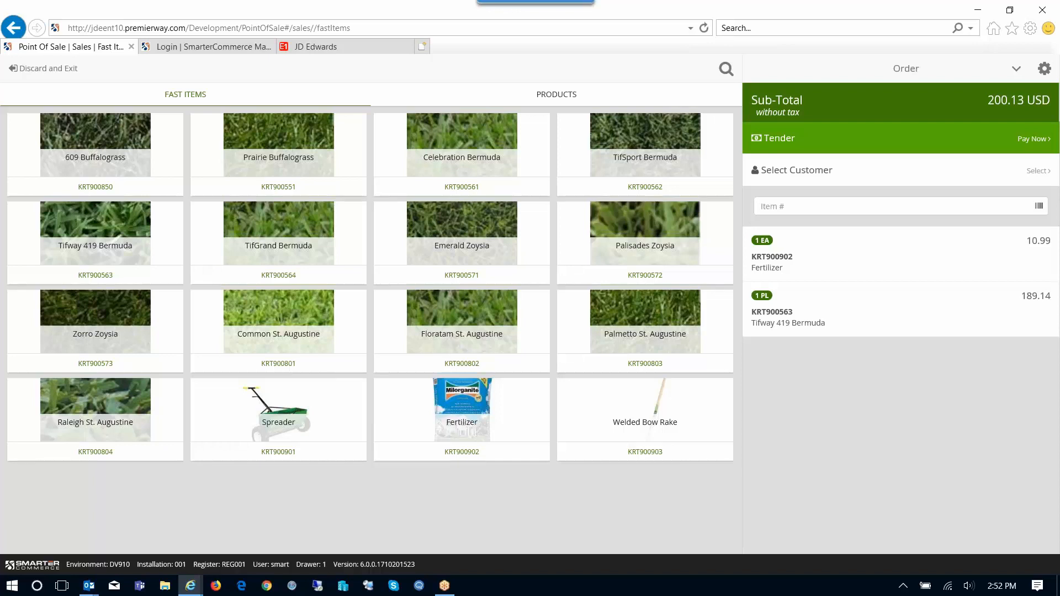
pyautogui.click(900, 254)
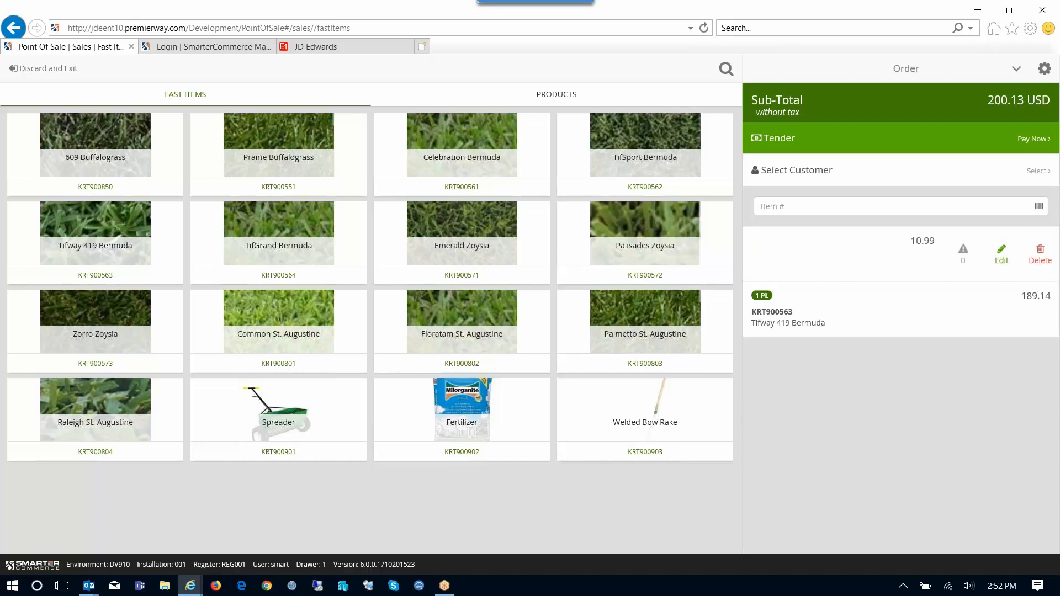
# Raise the Fertilizer line to quantity 2 EA in Quick Edit and apply it.
pyautogui.click(1002, 254)
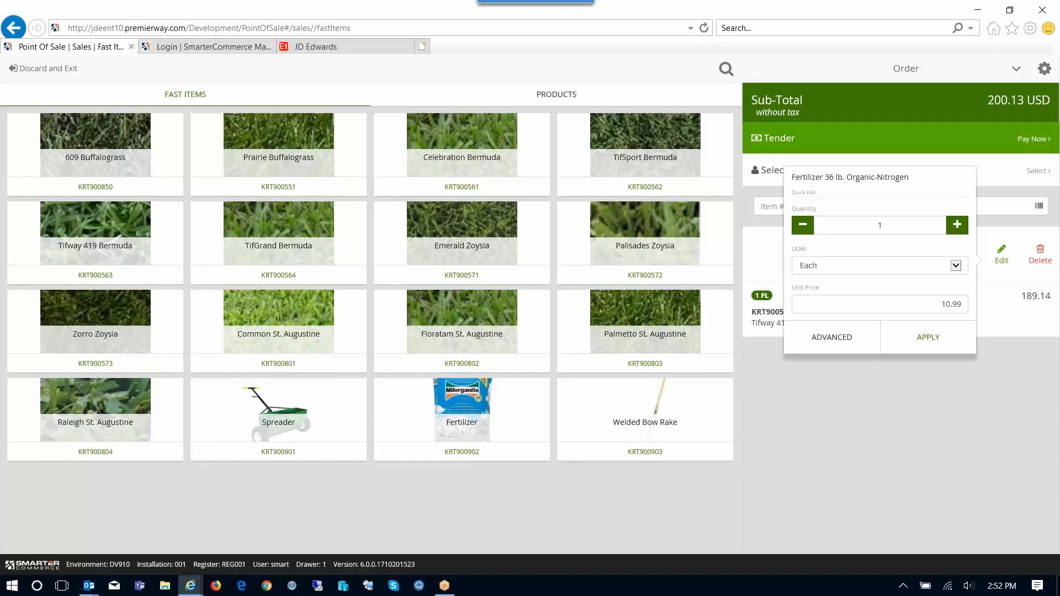
pyautogui.click(957, 224)
pyautogui.click(928, 337)
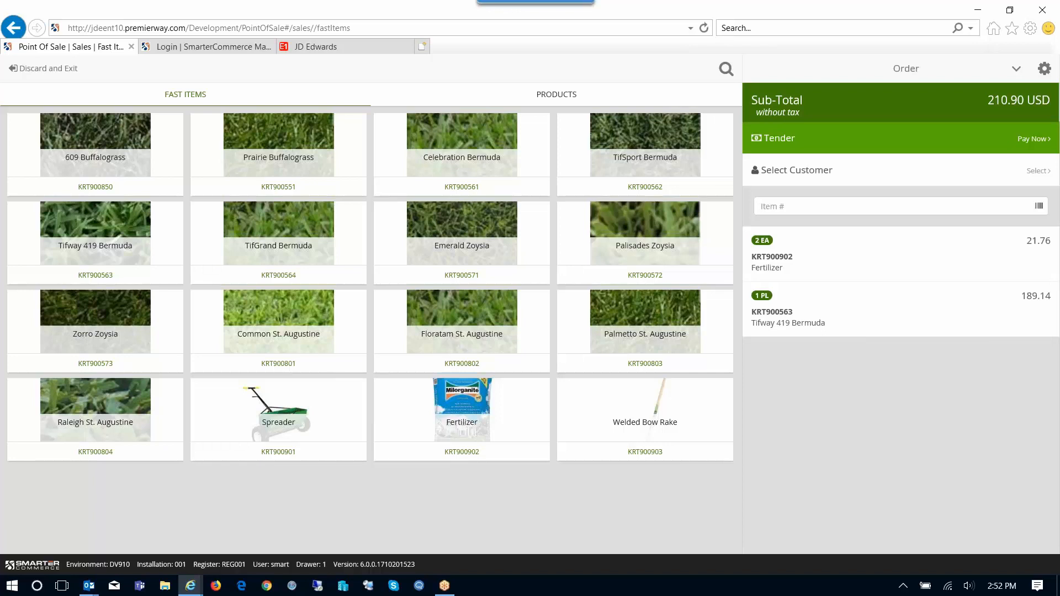
# Expand the Sub-Total breakdown to review the 226.30 USD order total.
pyautogui.click(901, 103)
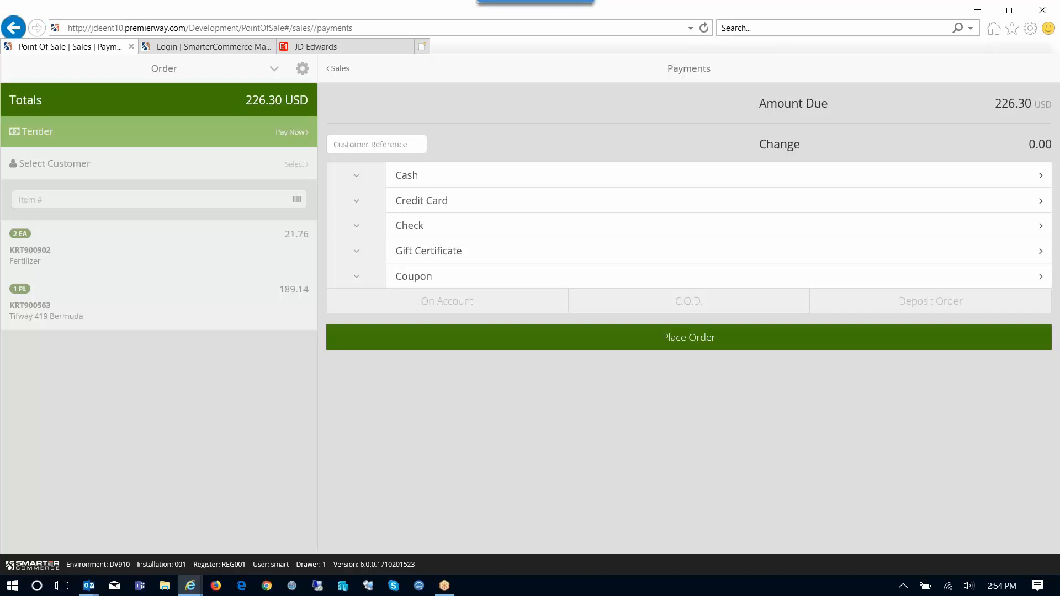
# Pay the full 226.30 USD by check, entering the check number and reference.
pyautogui.click(1041, 226)
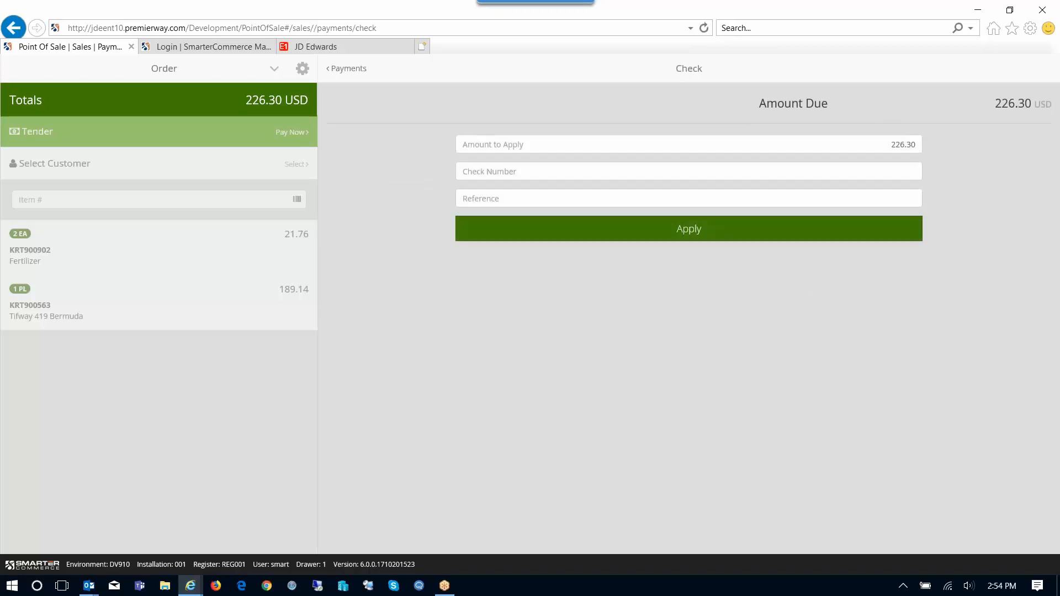
pyautogui.click(688, 171)
pyautogui.write('6746')
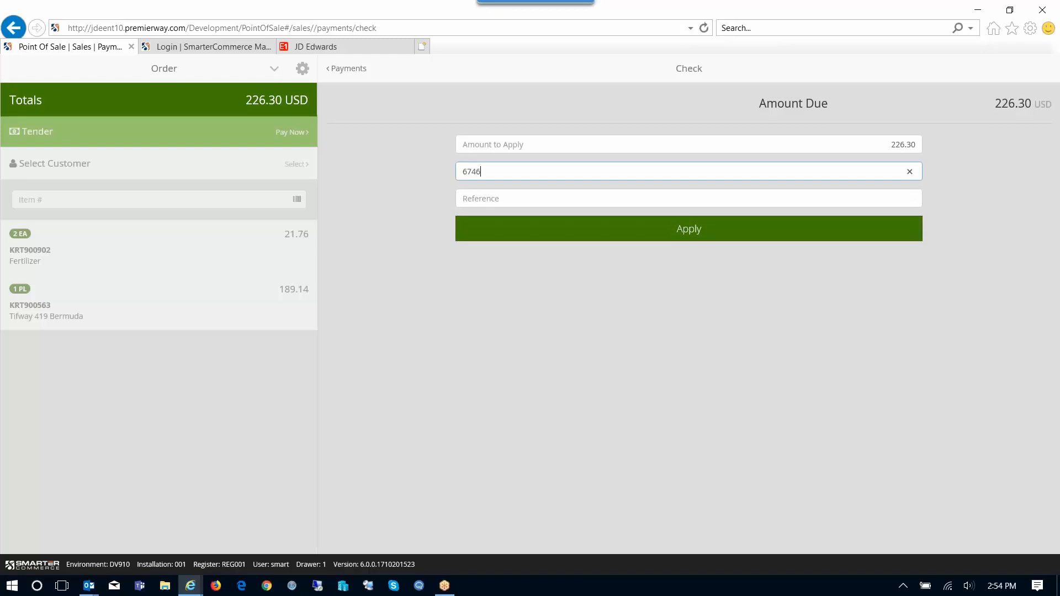
pyautogui.write('7')
pyautogui.click(689, 198)
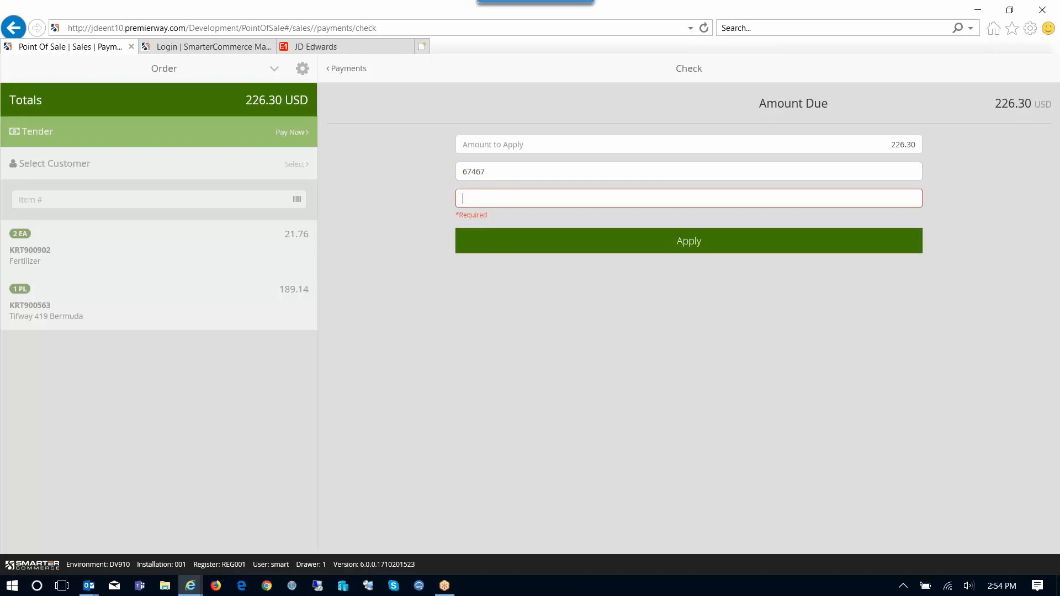
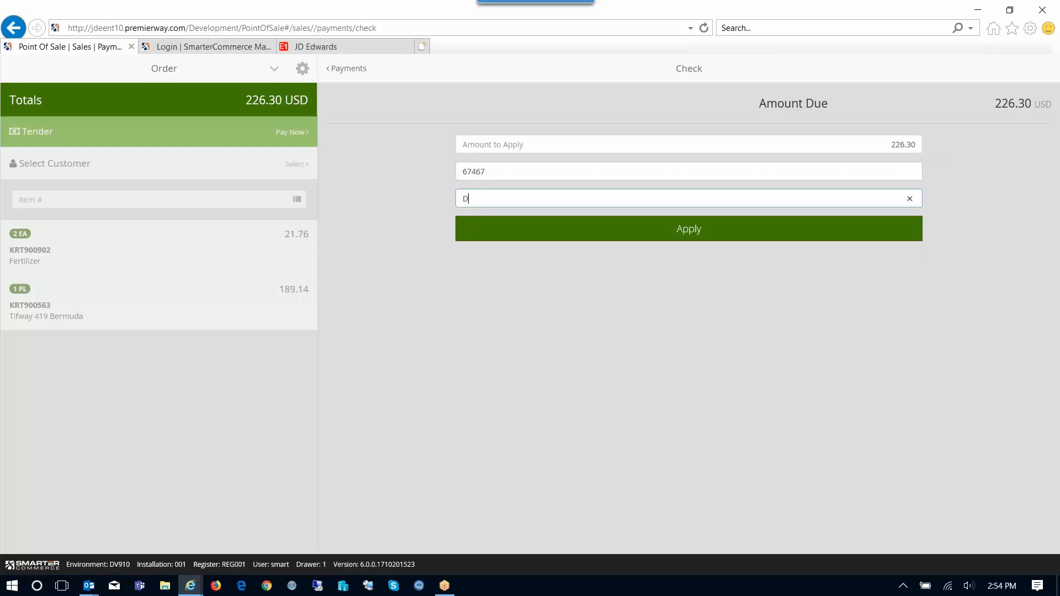
pyautogui.press('Return')
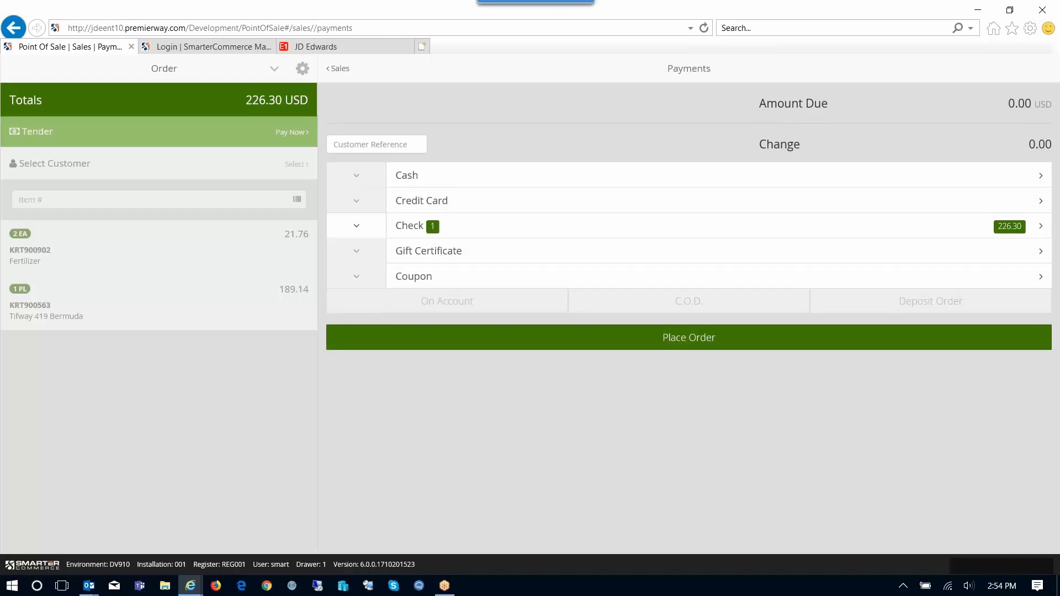
# Place the order with Send to my email on and the customer's e-mail address entered.
pyautogui.click(689, 337)
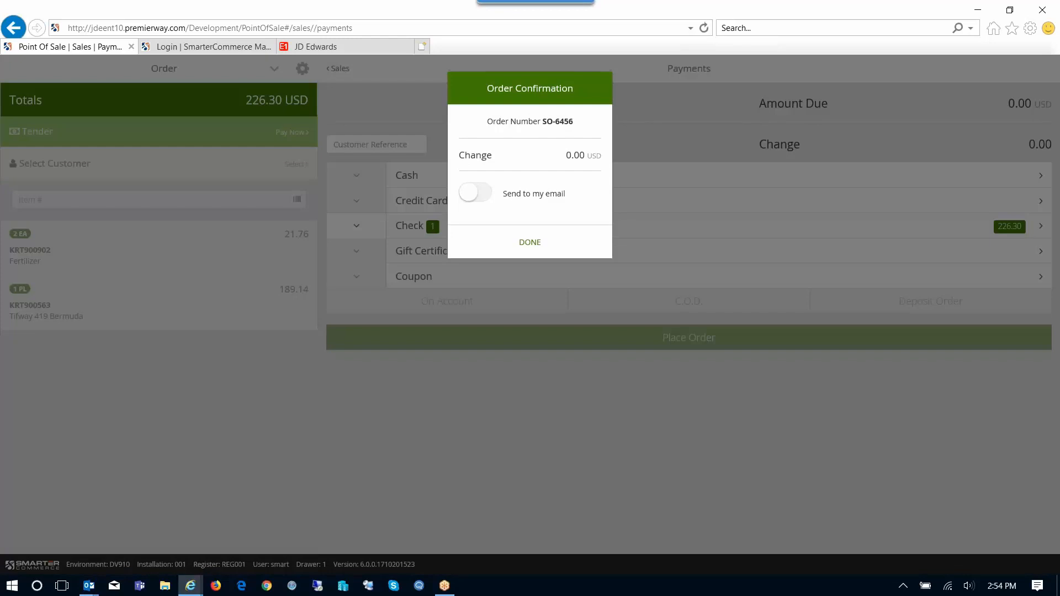
pyautogui.click(475, 192)
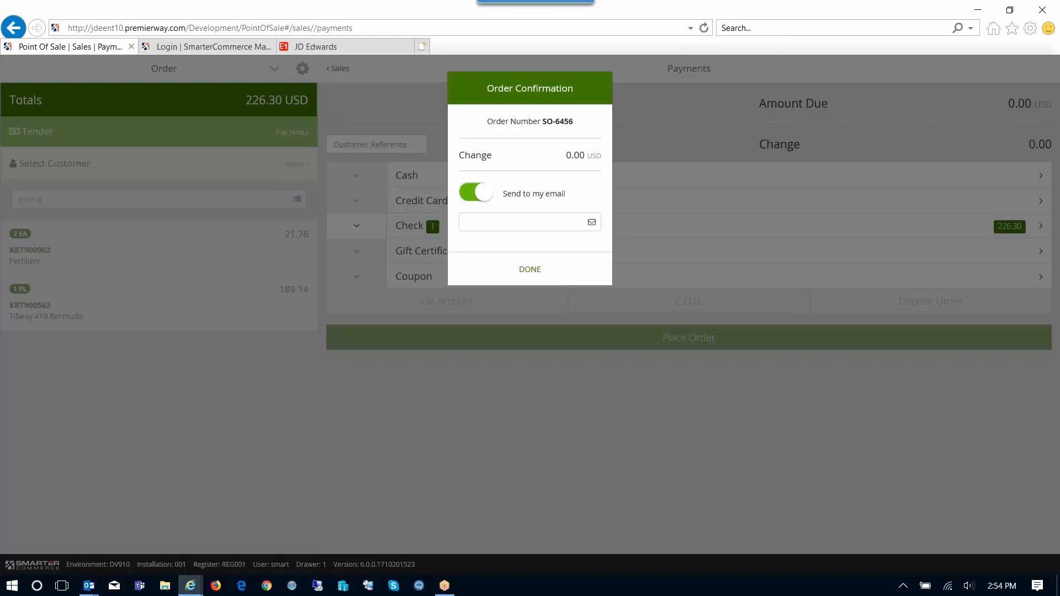
pyautogui.click(522, 222)
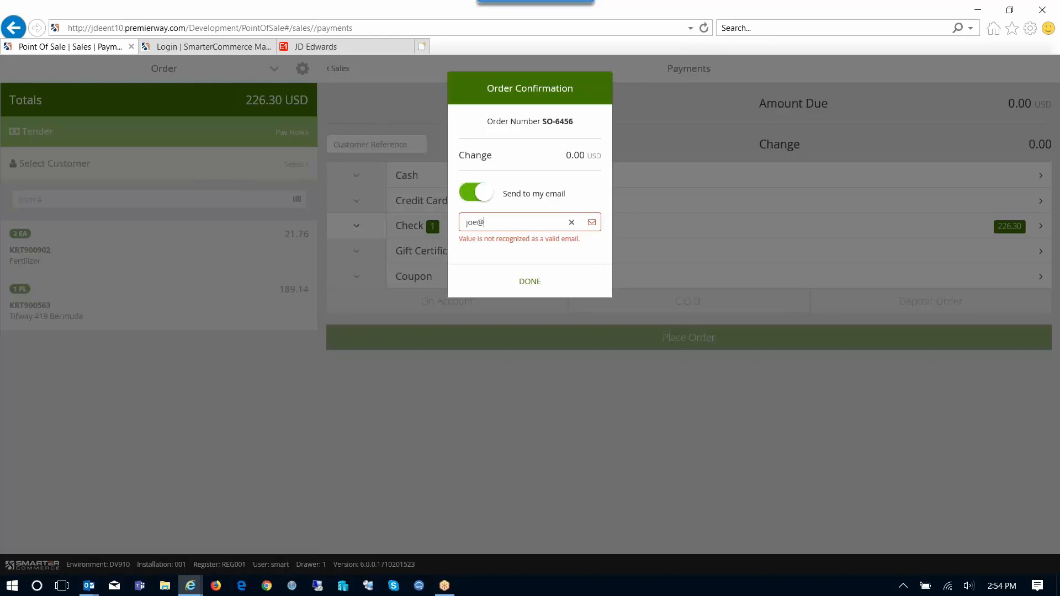
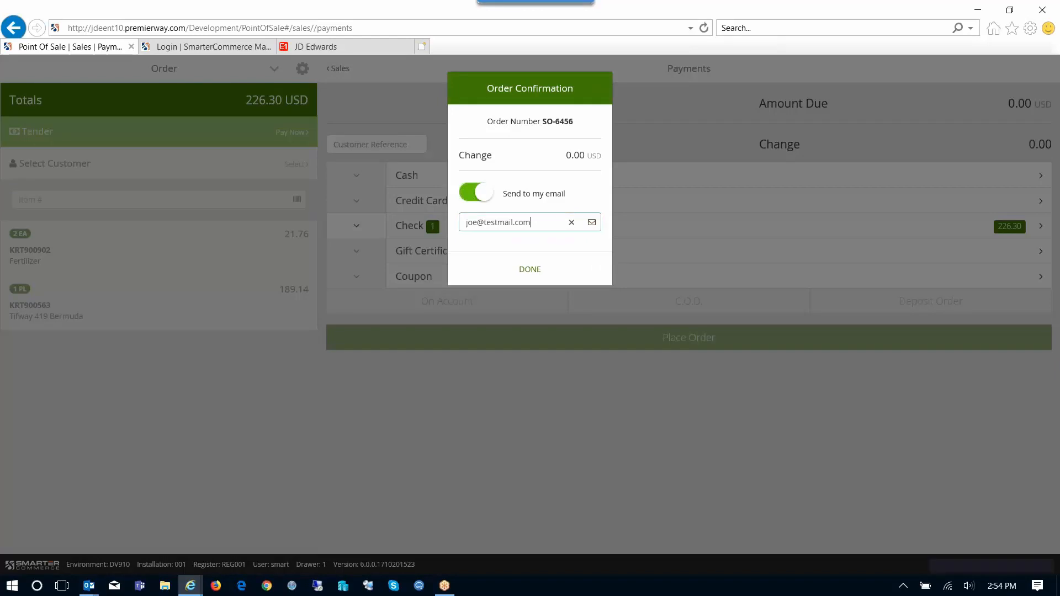
pyautogui.press('Return')
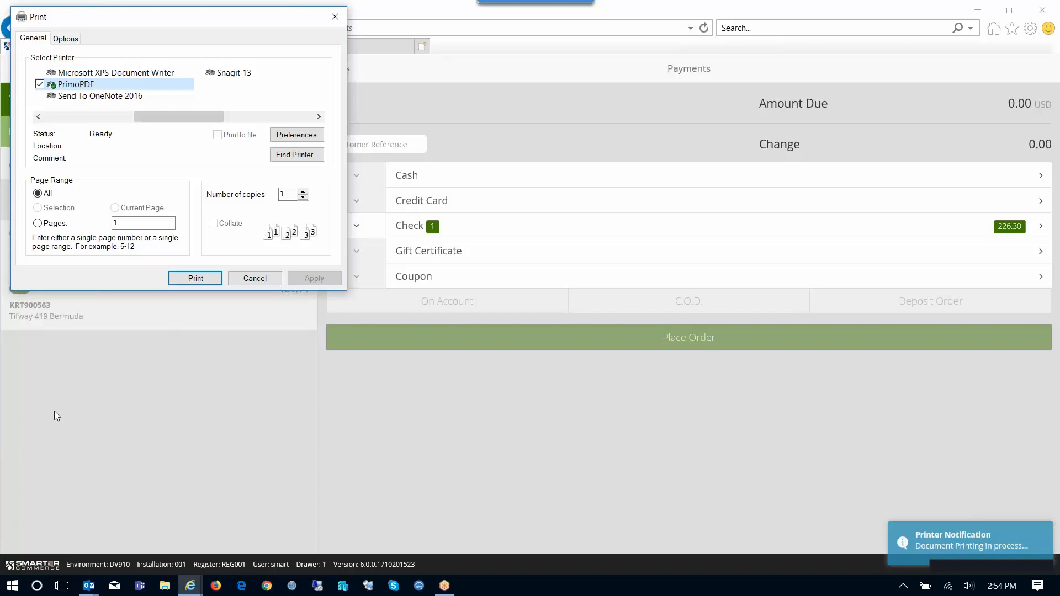
# Print the receipt via PrimoPDF as OrderReceipt.pdf, overwriting the existing file.
pyautogui.click(202, 281)
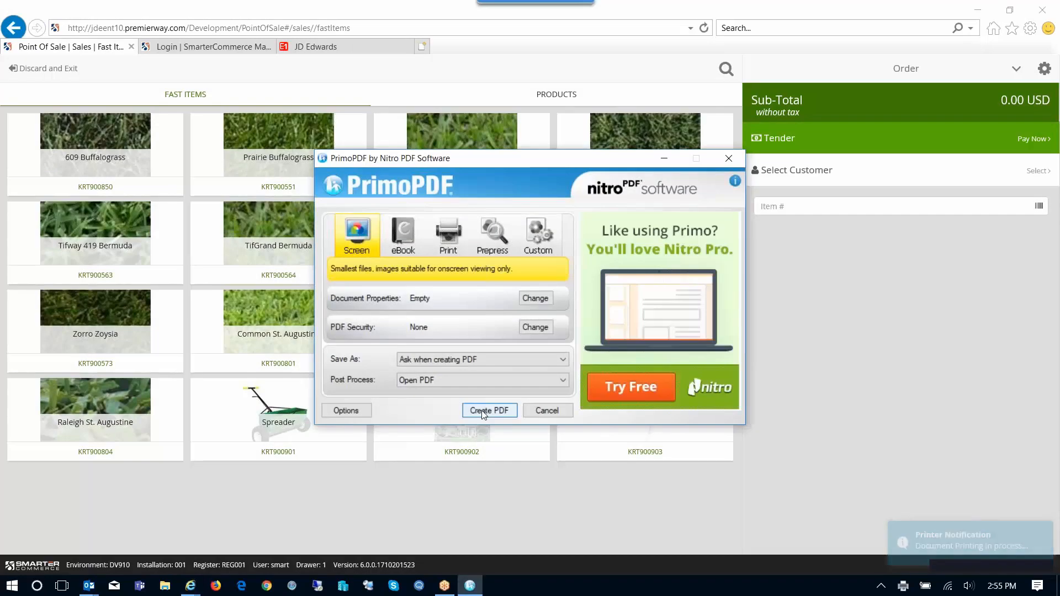
pyautogui.click(482, 411)
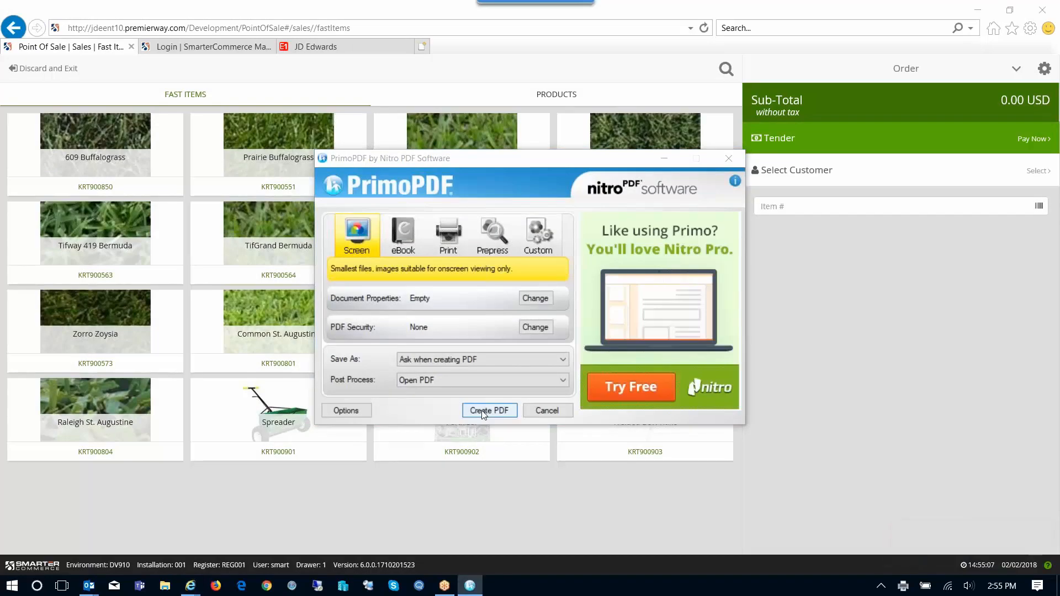
pyautogui.click(488, 277)
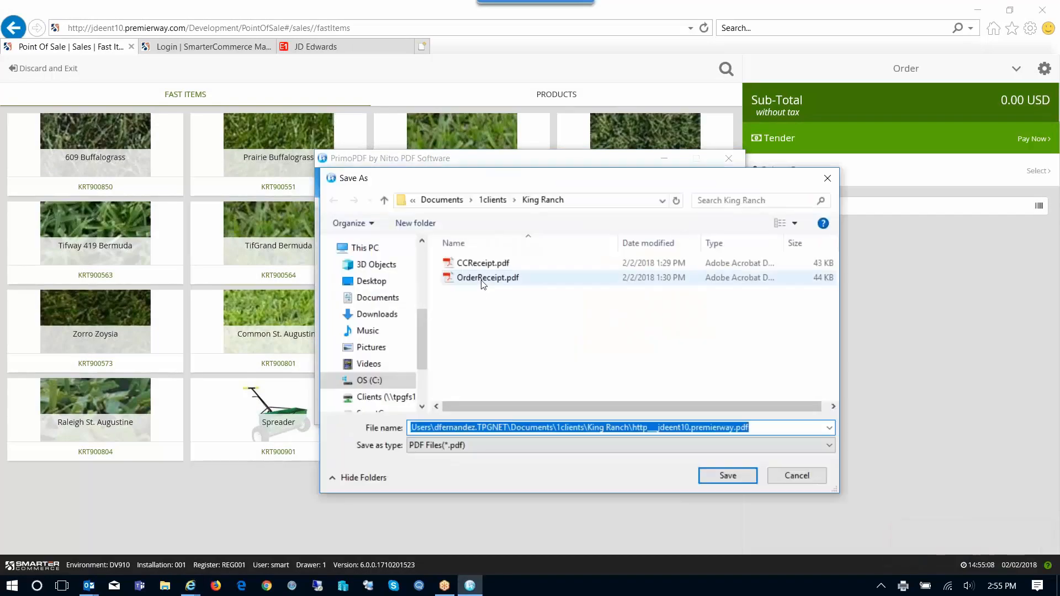
pyautogui.click(747, 478)
pyautogui.click(559, 314)
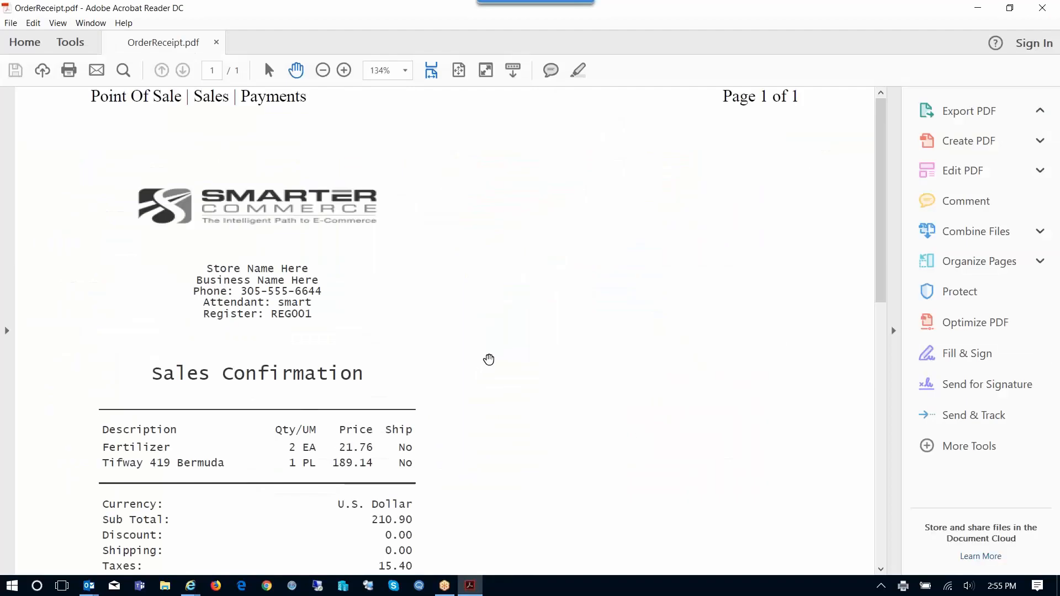
pyautogui.scroll(-1, 489, 360)
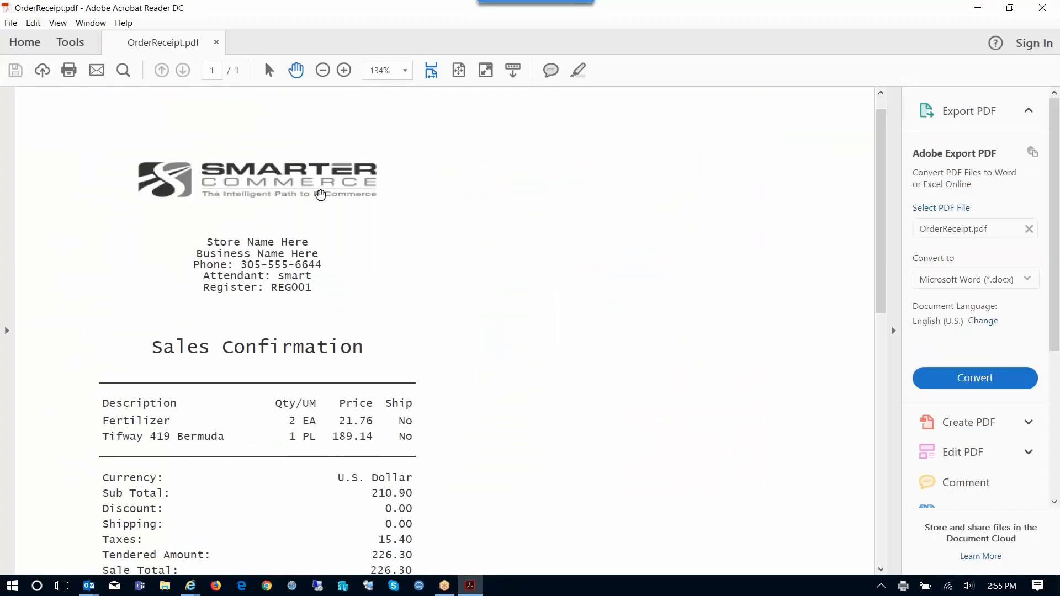
pyautogui.scroll(-1, 303, 193)
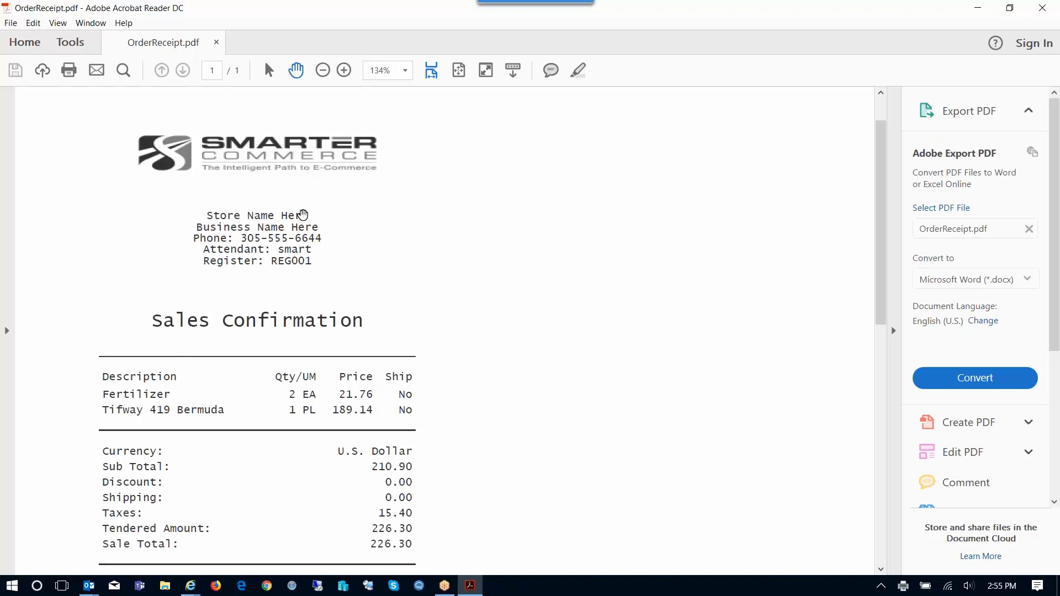
pyautogui.scroll(-1, 296, 244)
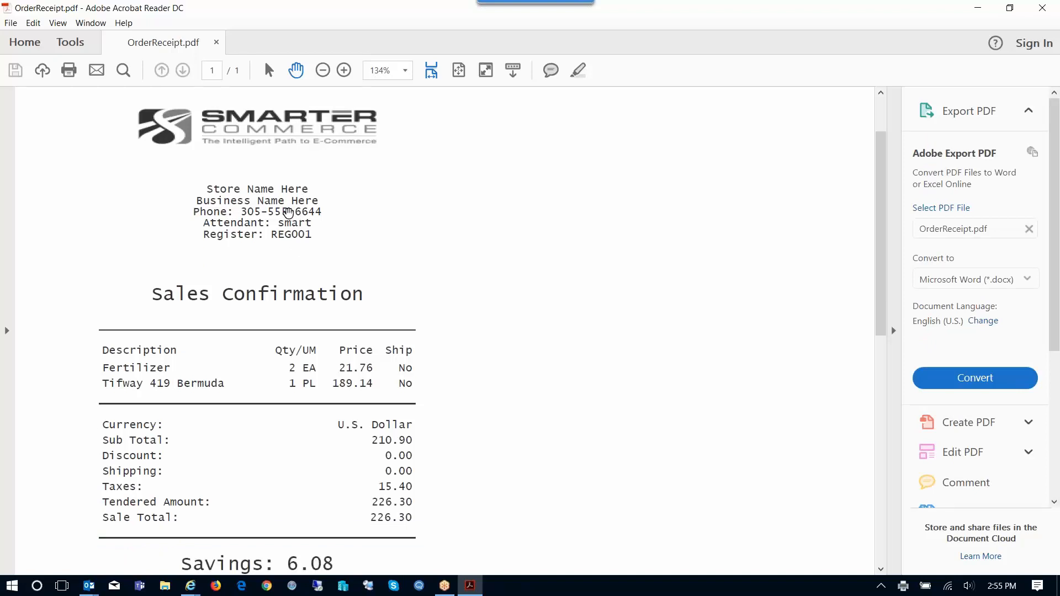
pyautogui.scroll(-1, 289, 214)
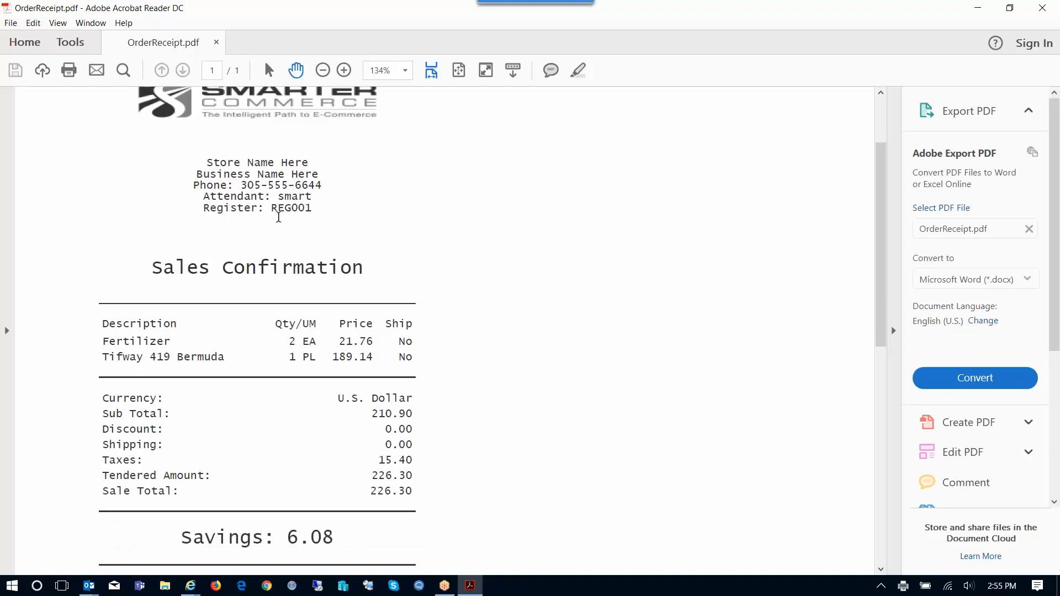
pyautogui.scroll(-1, 278, 217)
pyautogui.scroll(-2, 281, 218)
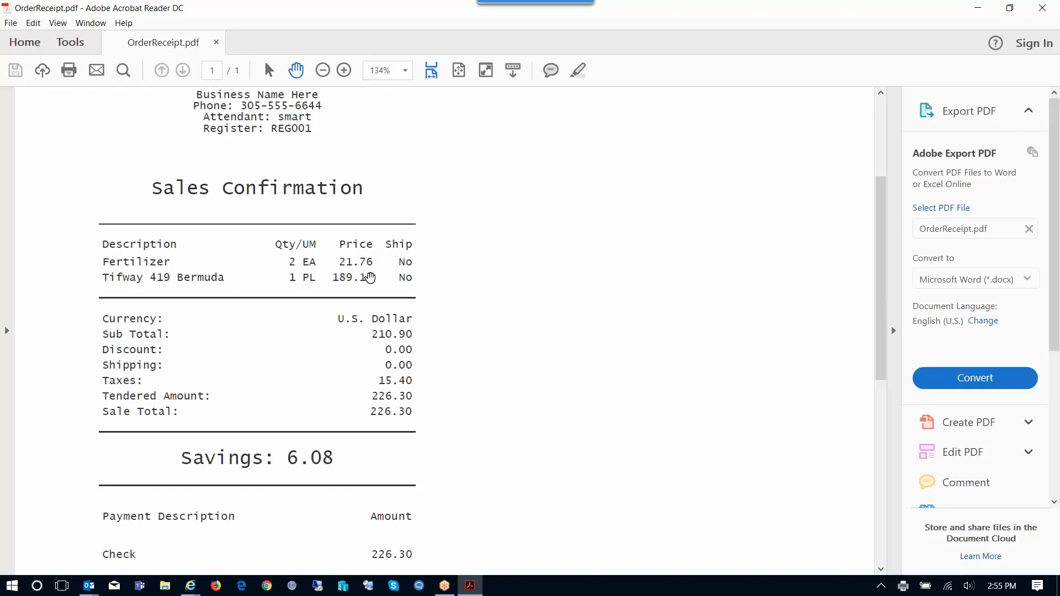
pyautogui.scroll(-3, 367, 273)
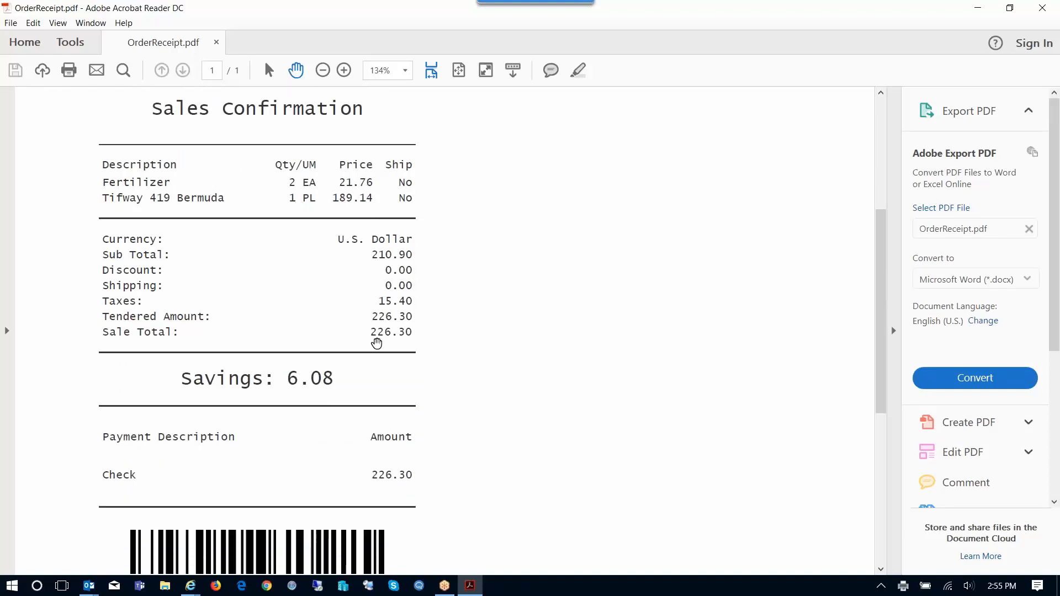
pyautogui.scroll(-3, 376, 351)
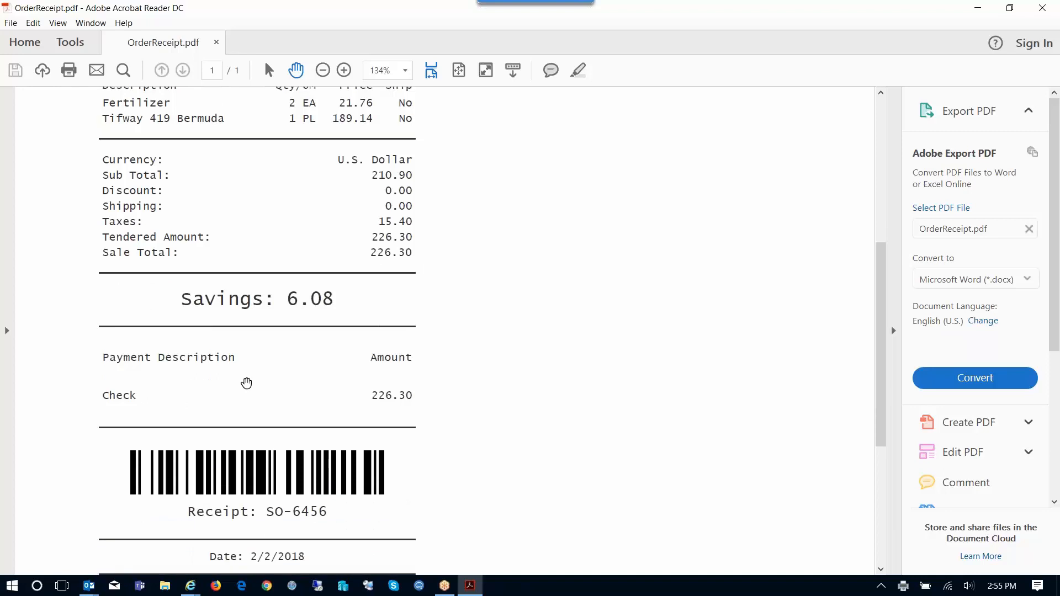
pyautogui.scroll(-3, 423, 391)
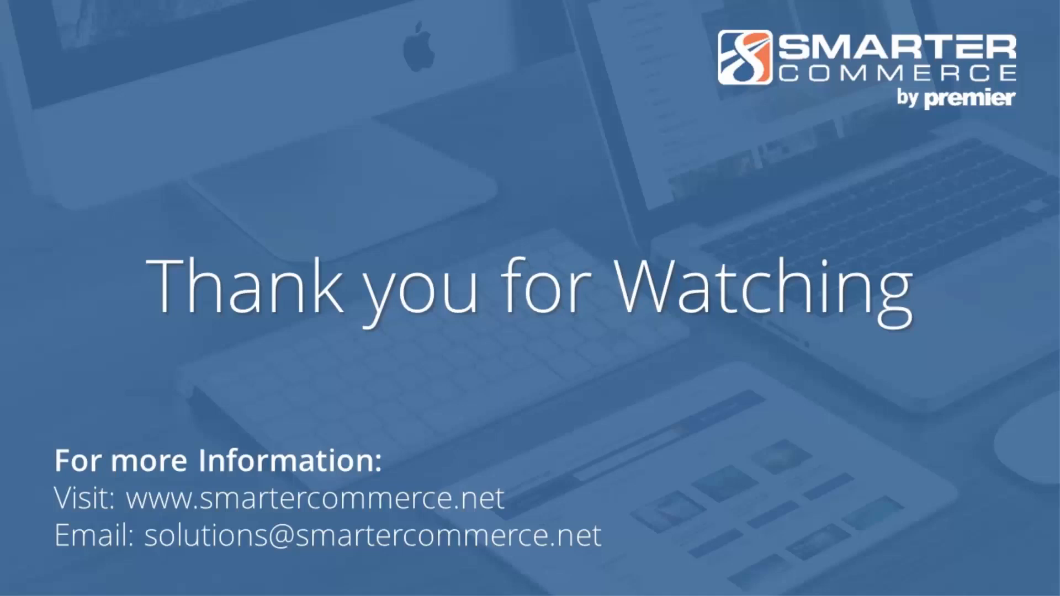